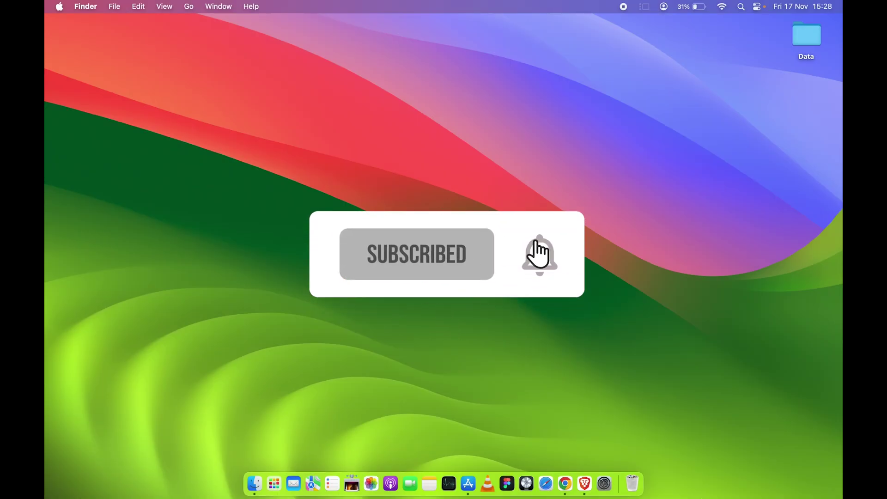
# Search the App Store for 'zoom', look through the results, then quit the App Store.
pyautogui.click(468, 488)
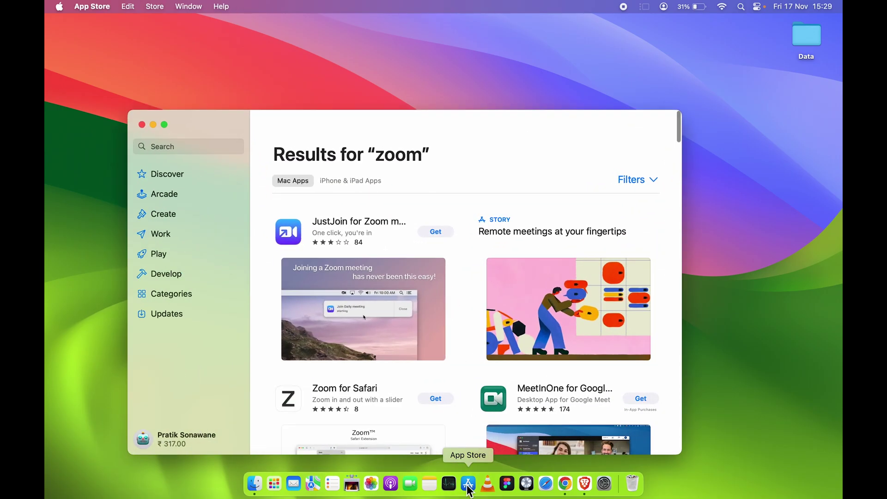
pyautogui.moveTo(461, 130); pyautogui.dragTo(514, 85)
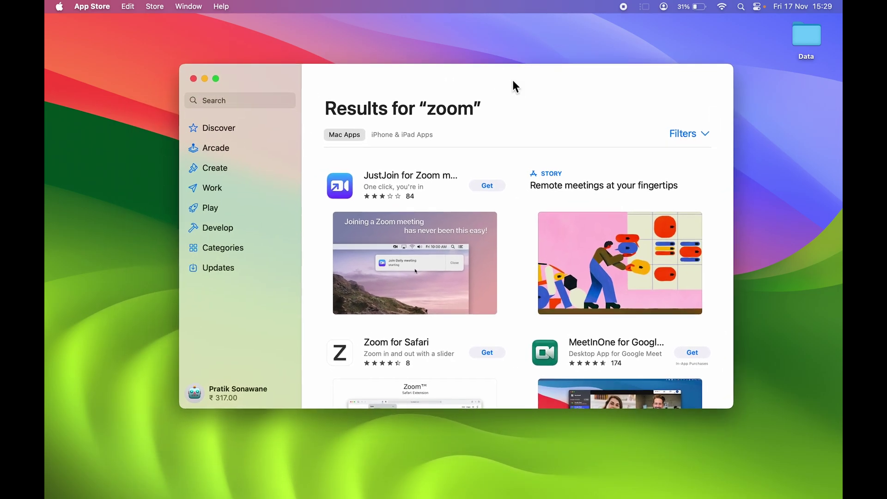
pyautogui.click(232, 101)
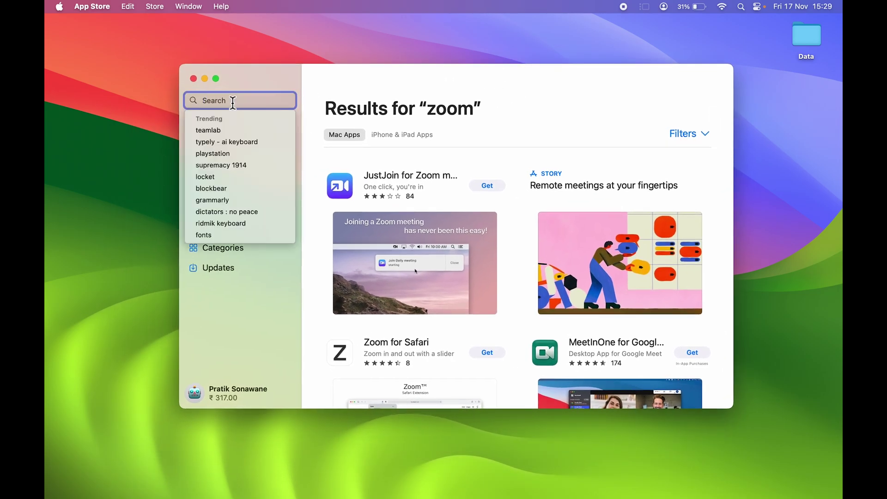
pyautogui.write('zoom')
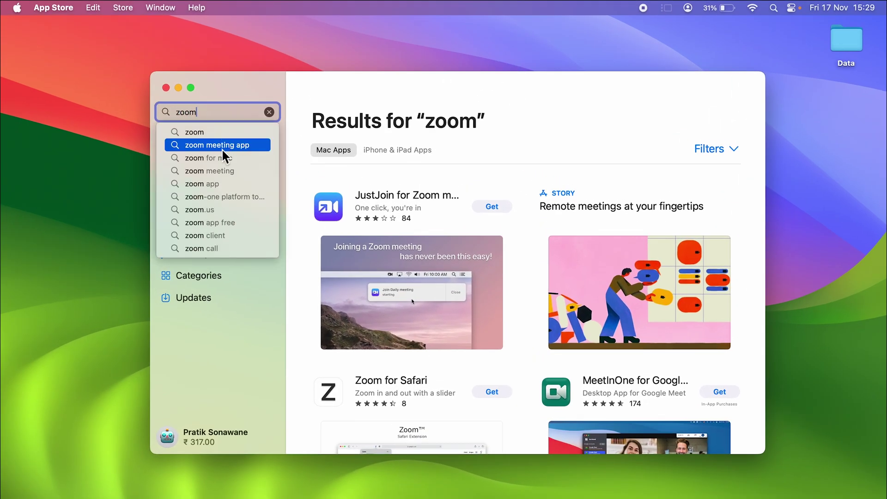
pyautogui.click(222, 145)
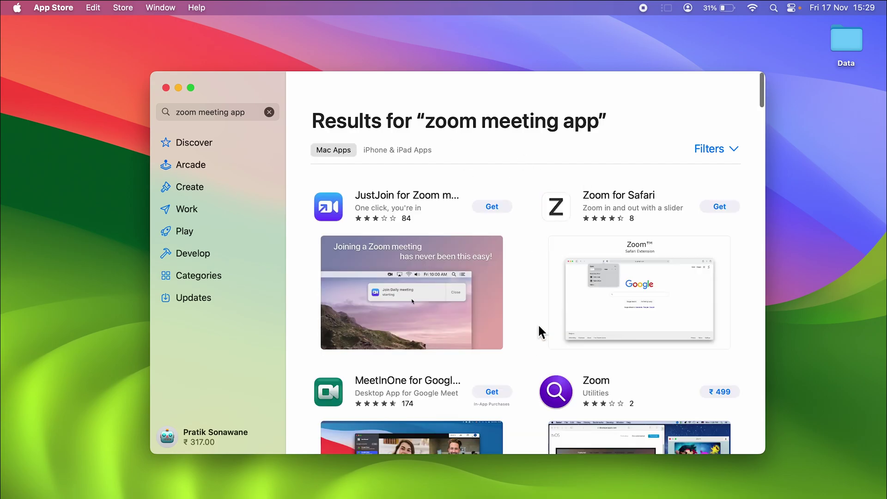
pyautogui.scroll(-3, 538, 323)
pyautogui.scroll(-12, 539, 323)
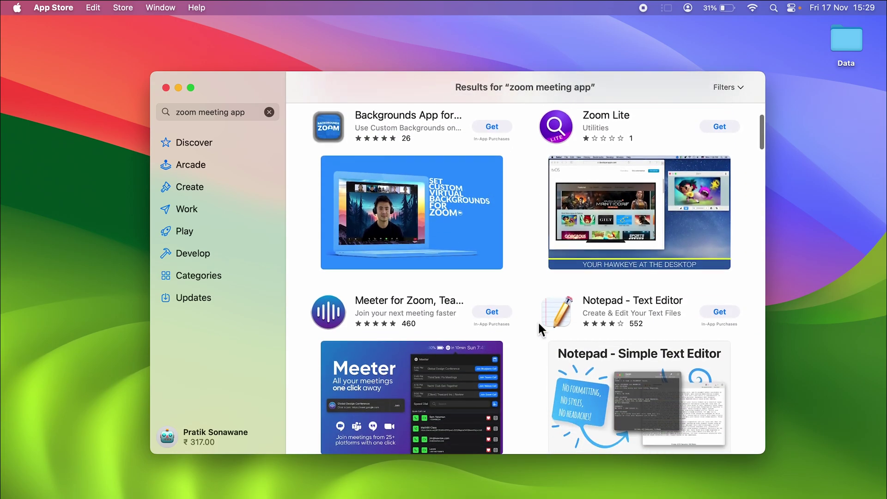
pyautogui.scroll(-10, 538, 325)
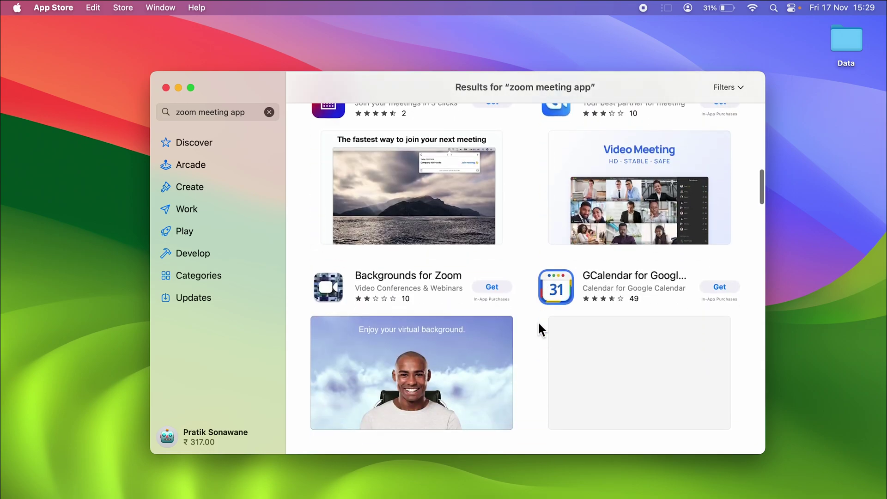
pyautogui.scroll(15, 521, 314)
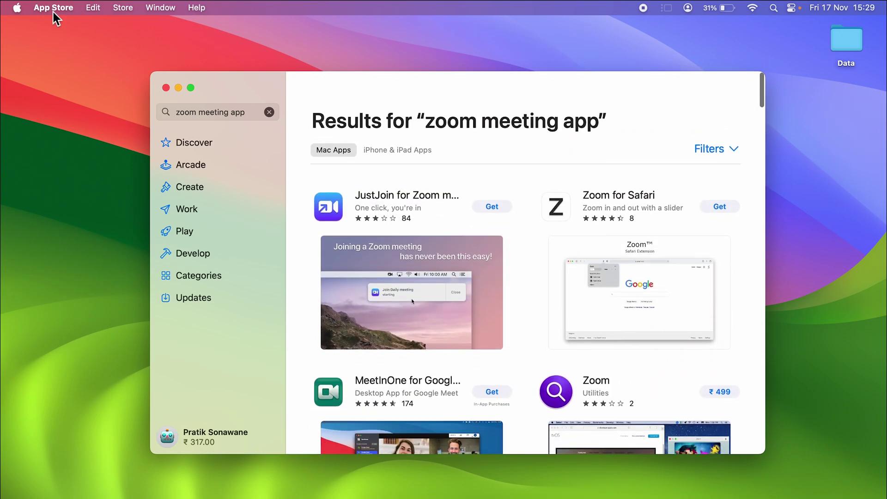
pyautogui.click(54, 8)
pyautogui.click(59, 135)
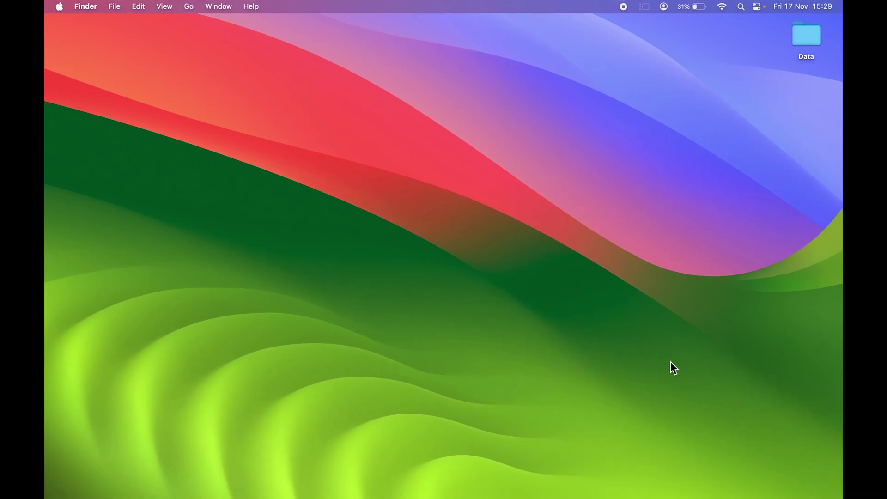
# Launch Google Chrome and run a Google search for 'zoom'.
pyautogui.moveTo(601, 497)
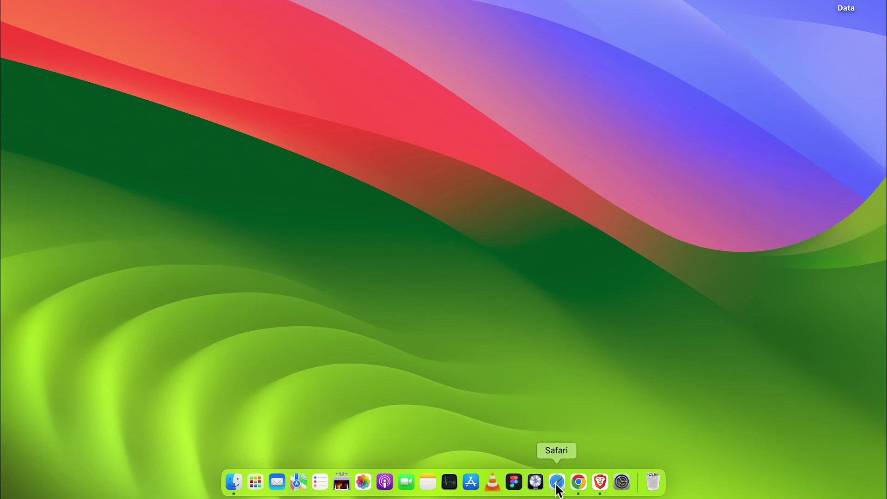
pyautogui.click(577, 483)
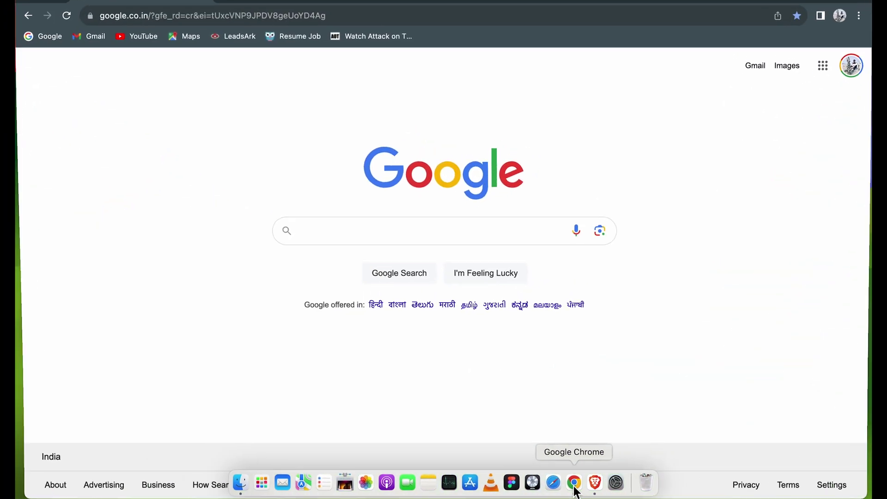
pyautogui.write('zoom')
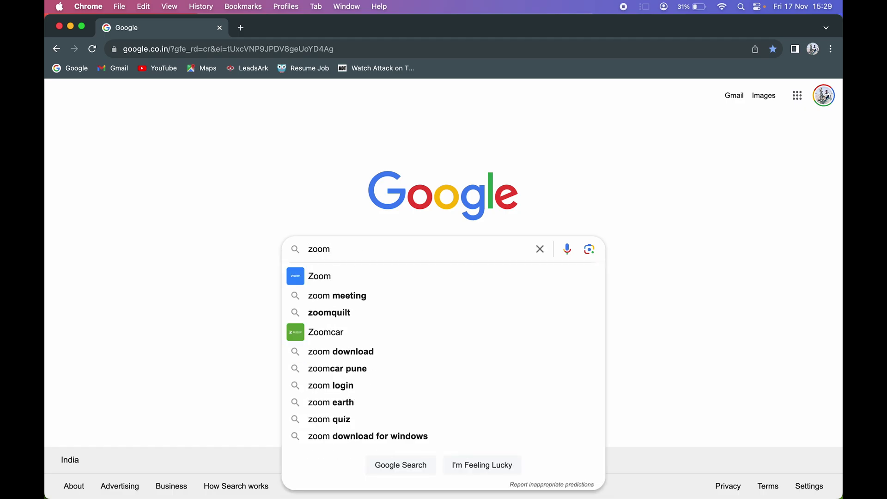
pyautogui.press('Return')
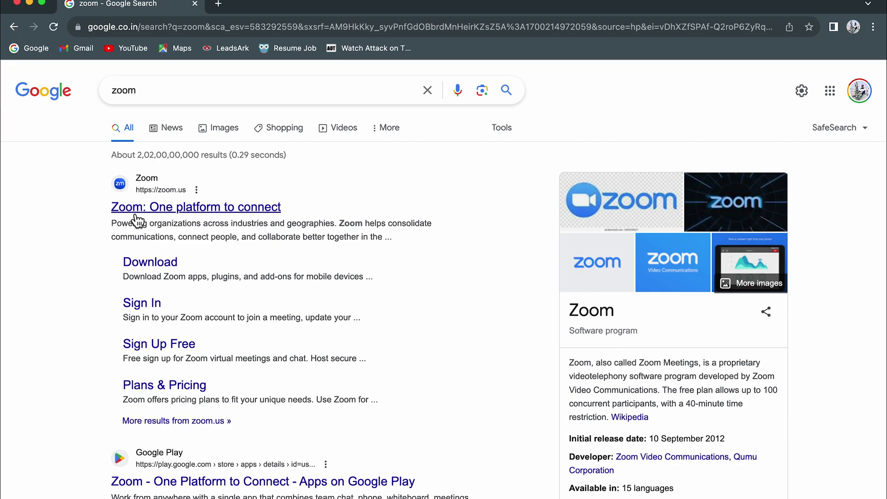
# Go from the zoom.us result to Zoom's download page via the footer Download link.
pyautogui.click(213, 212)
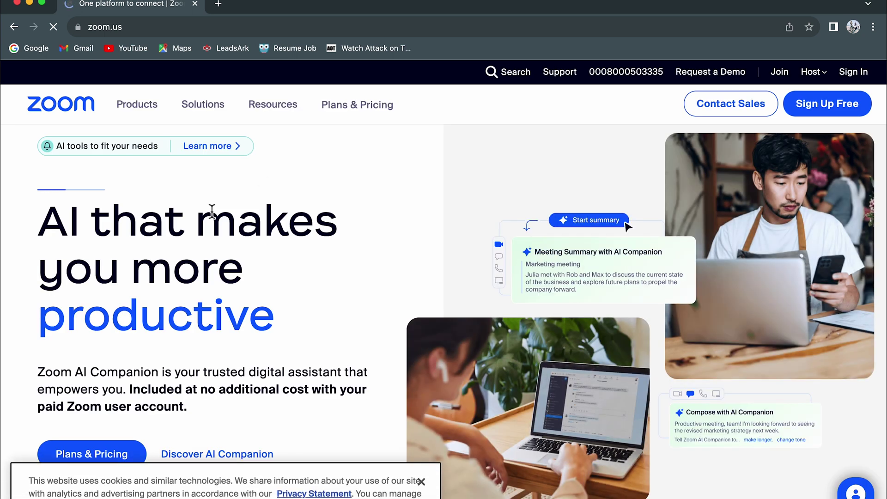
pyautogui.scroll(-15, 439, 279)
pyautogui.scroll(-15, 439, 281)
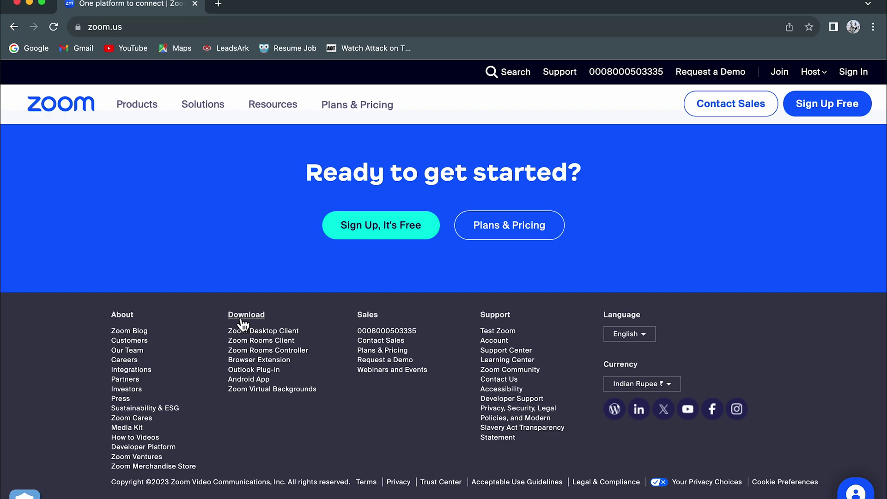
pyautogui.click(254, 317)
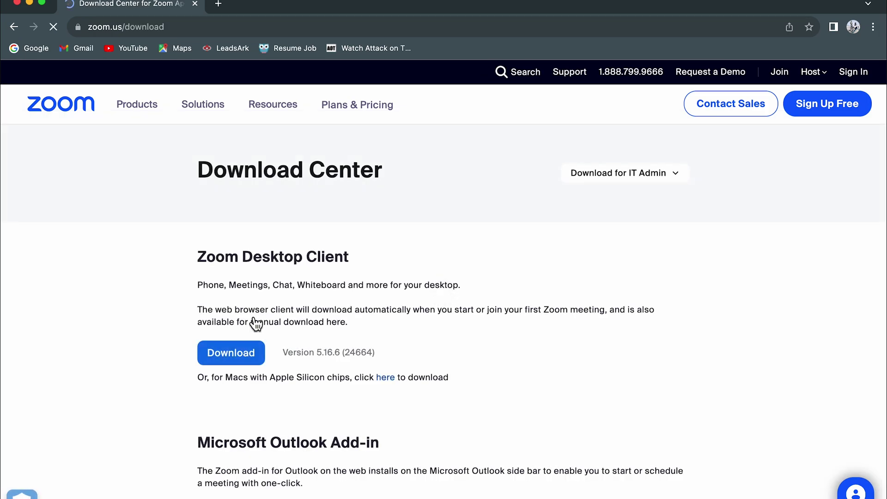
# Download the Apple Silicon zoomusInstallerFull.pkg and open it from Chrome's downloads bubble.
pyautogui.scroll(-1, 152, 328)
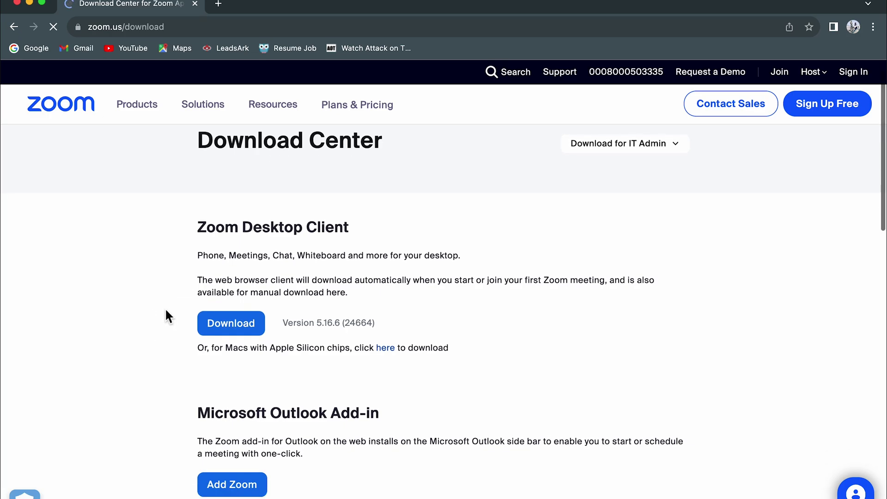
pyautogui.scroll(-2, 194, 323)
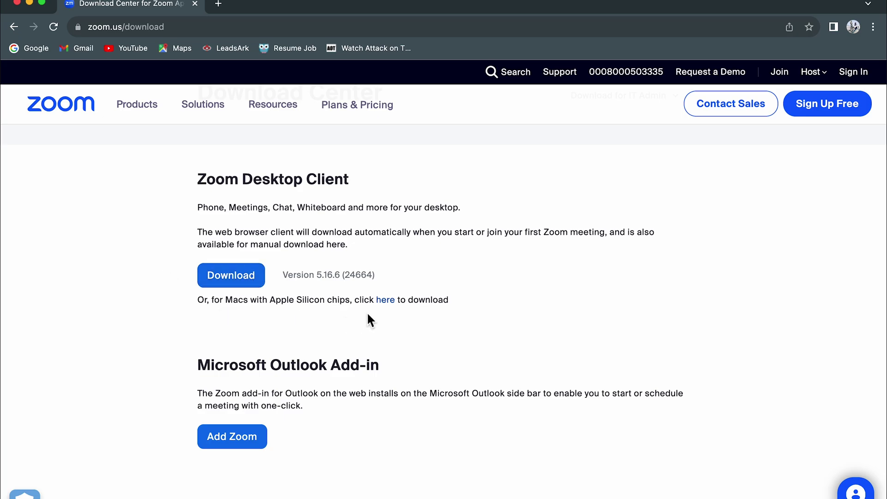
pyautogui.click(391, 301)
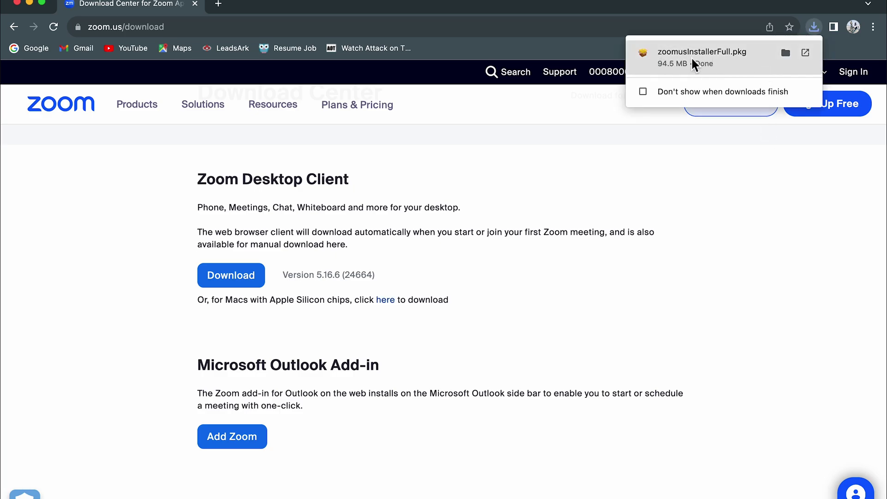
pyautogui.click(722, 60)
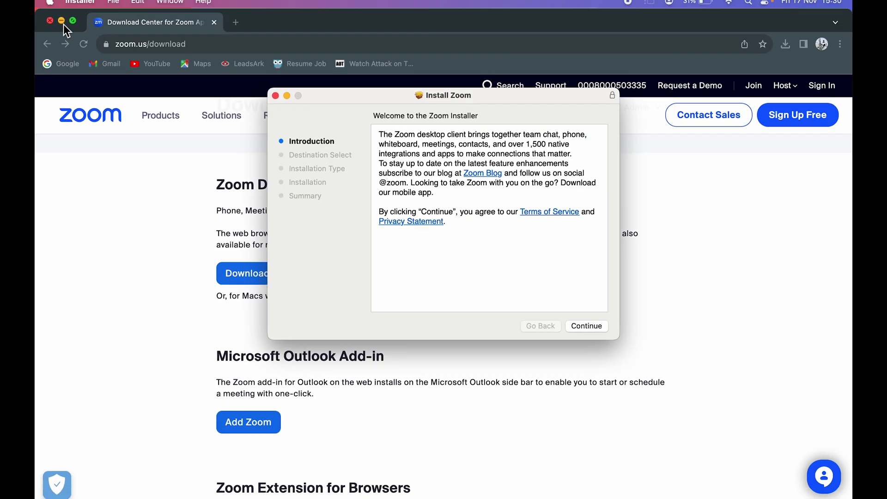
# Continue past the Introduction, keep 'Install for all users', and start the standard install on Macintosh HD.
pyautogui.click(29, 2)
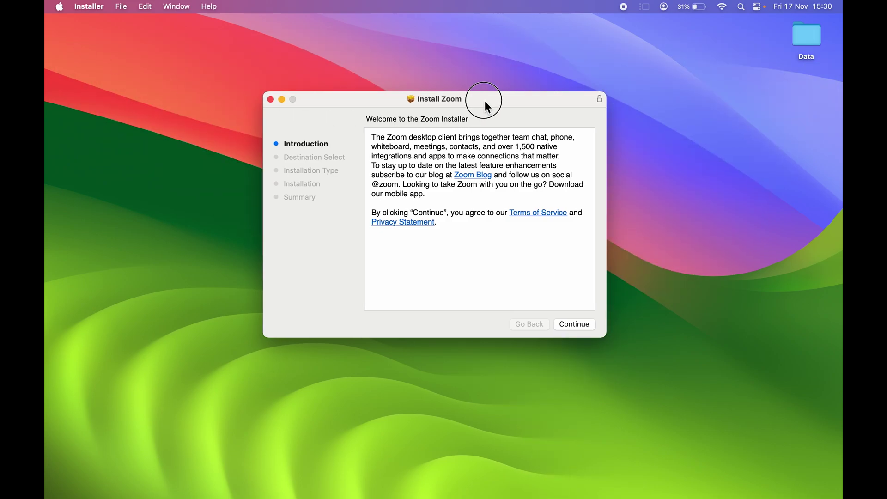
pyautogui.moveTo(485, 103); pyautogui.dragTo(465, 104)
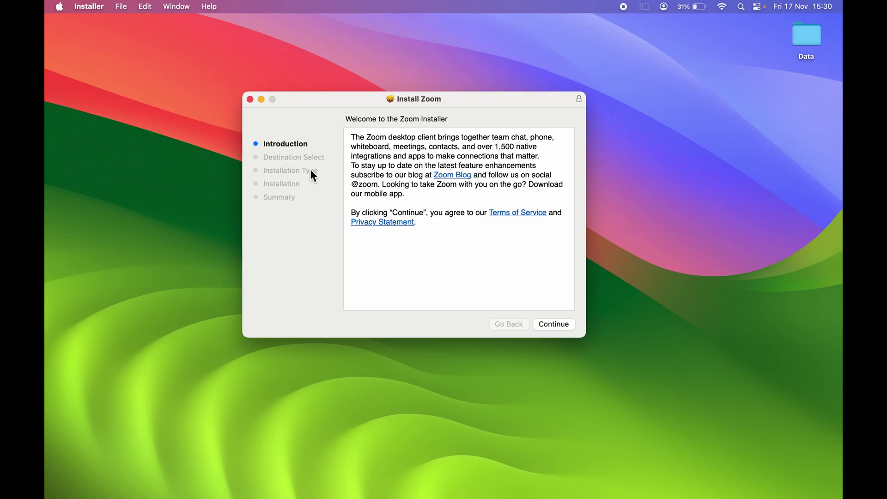
pyautogui.click(555, 325)
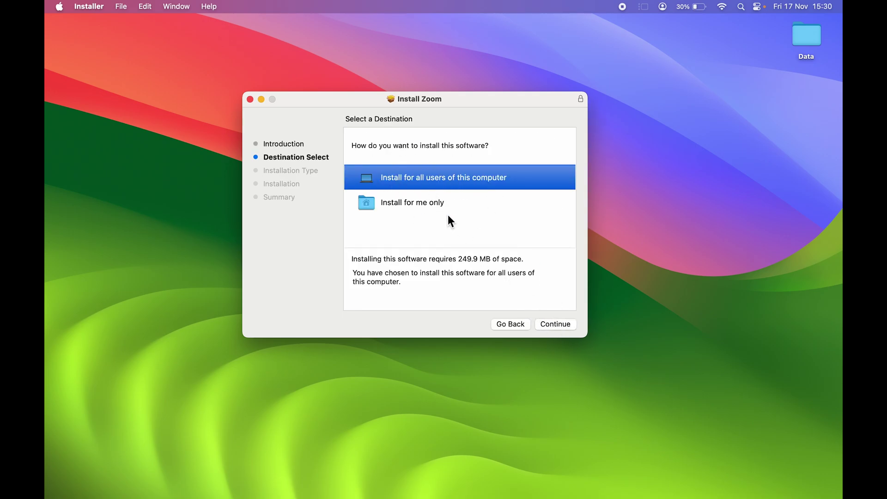
pyautogui.click(556, 325)
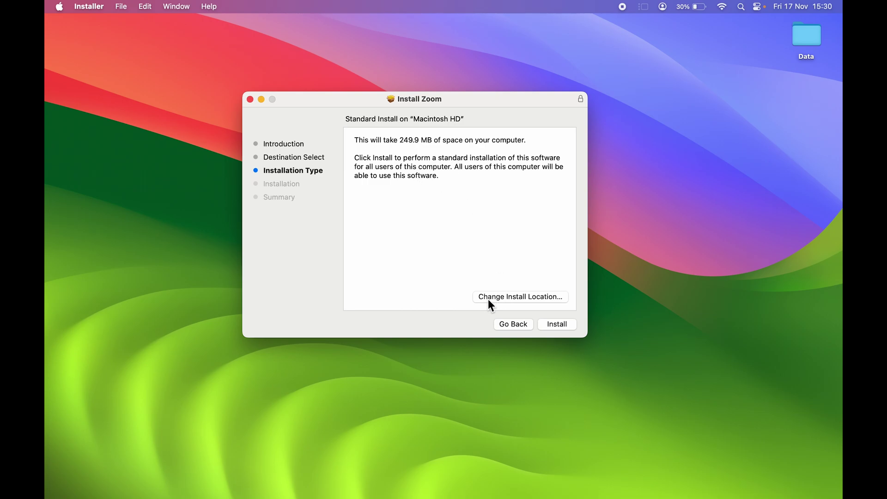
pyautogui.click(563, 327)
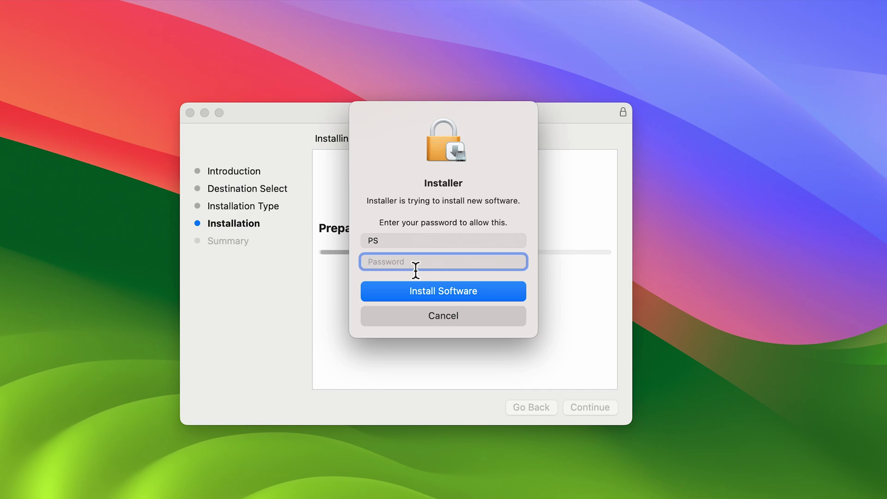
# Enter the account password, choose Install Software, and wait until the installation reports success.
pyautogui.write('•••')
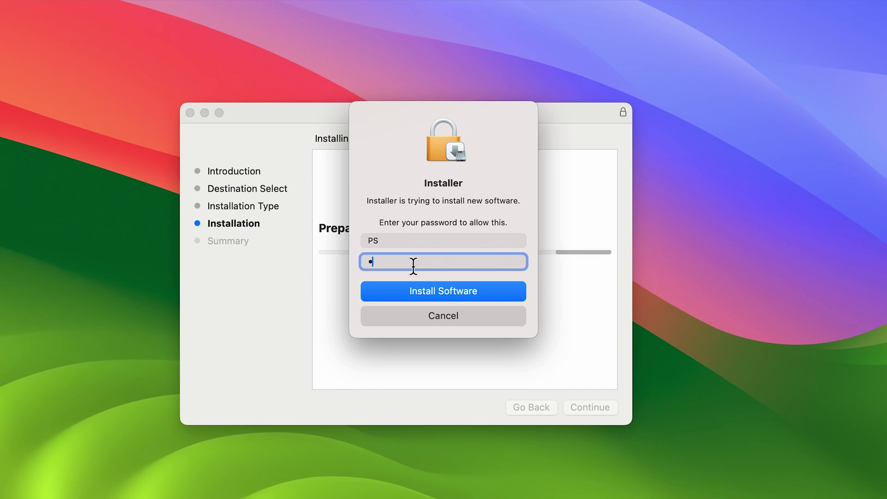
pyautogui.write('•')
pyautogui.click(483, 294)
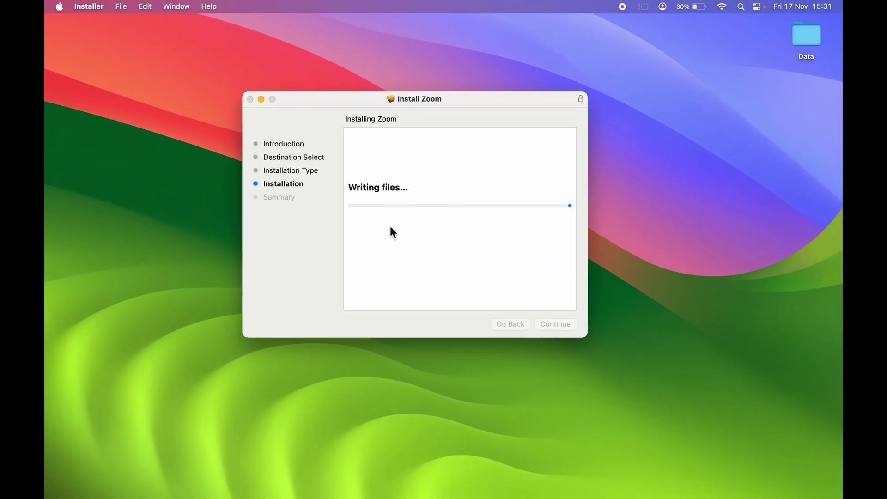
pyautogui.press('F4')
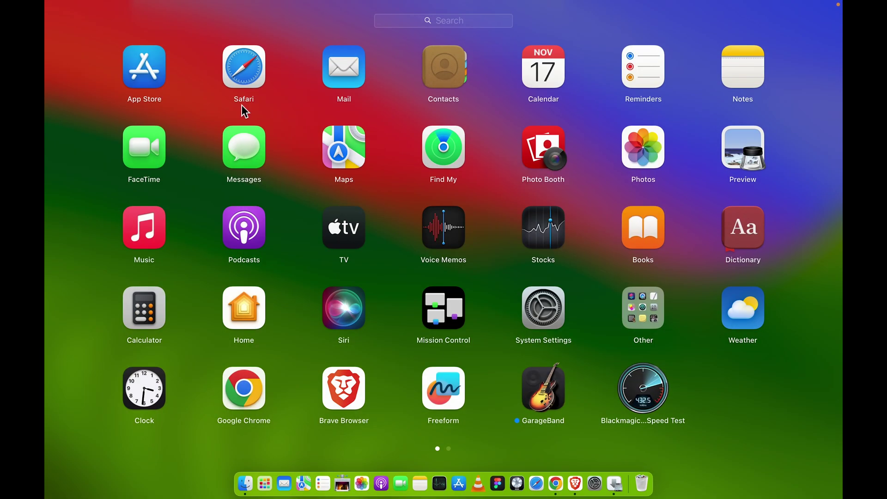
pyautogui.hscroll(3, 730, 423)
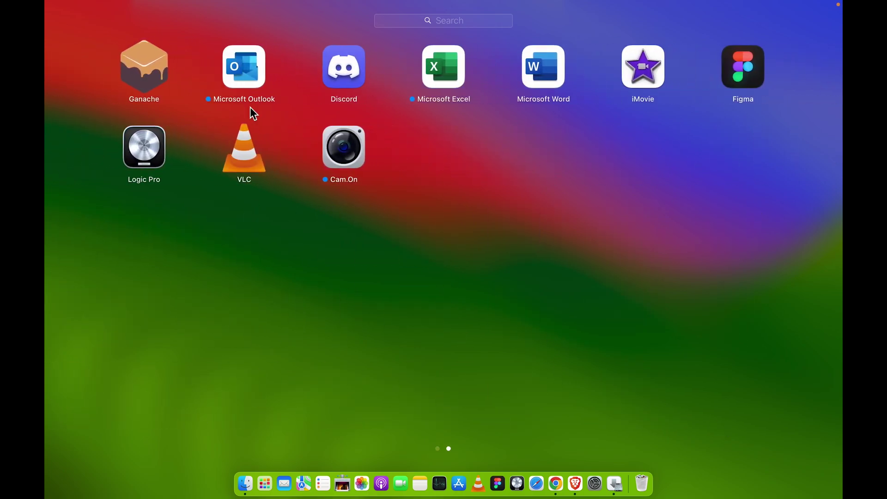
pyautogui.hscroll(-3, 424, 242)
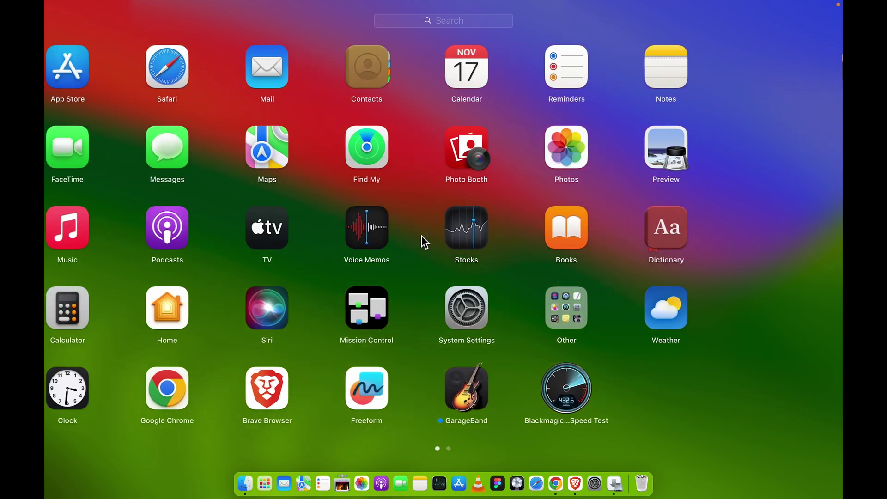
pyautogui.press('F4')
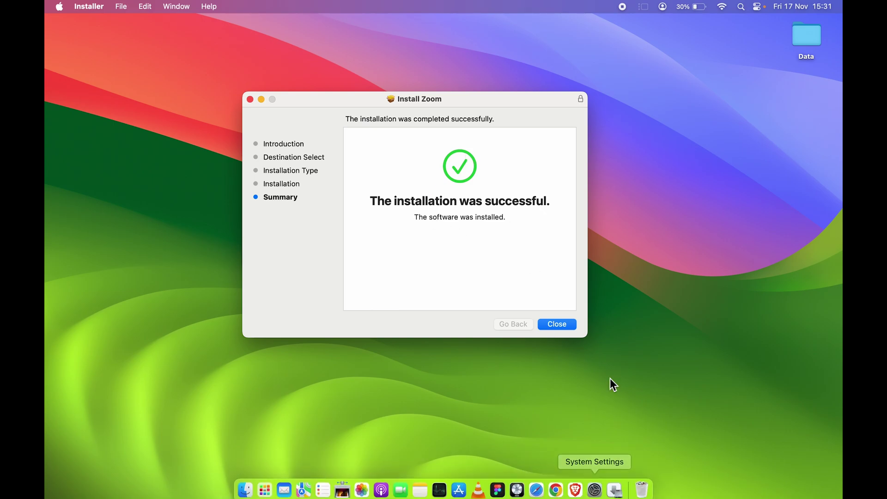
# Close the installer, dismiss Zoom's success notice, and keep the installer package instead of binning it.
pyautogui.click(558, 323)
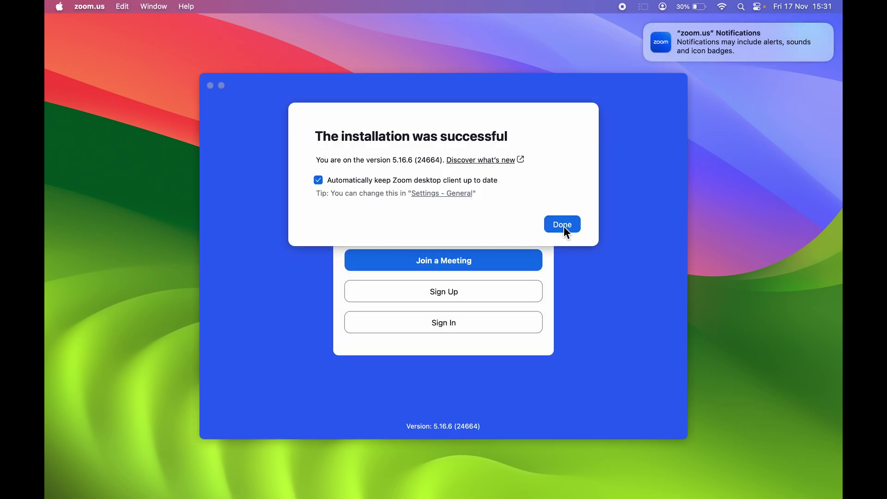
pyautogui.click(564, 226)
pyautogui.click(222, 86)
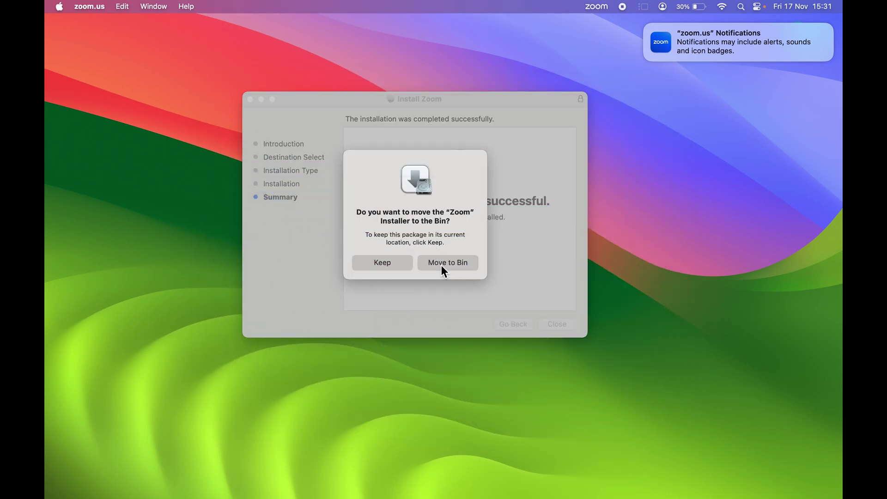
pyautogui.click(400, 263)
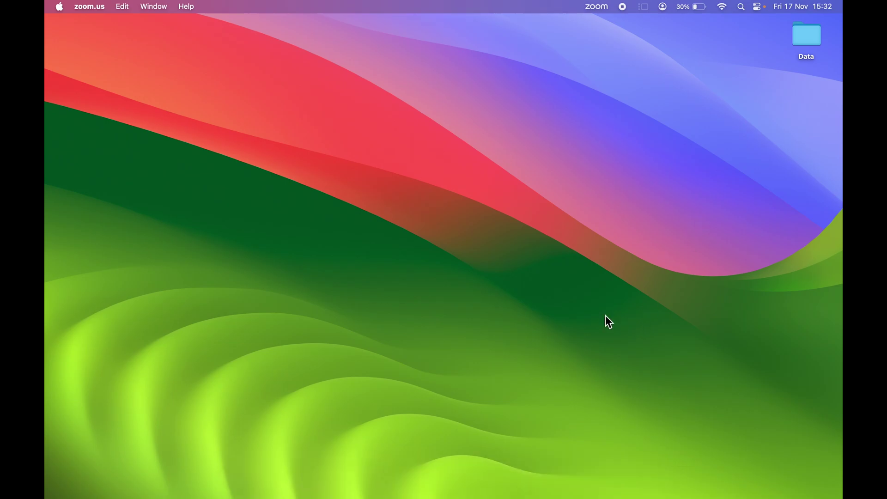
# Launch the newly installed zoom.us app from Launchpad and bring its window forward.
pyautogui.press('F4')
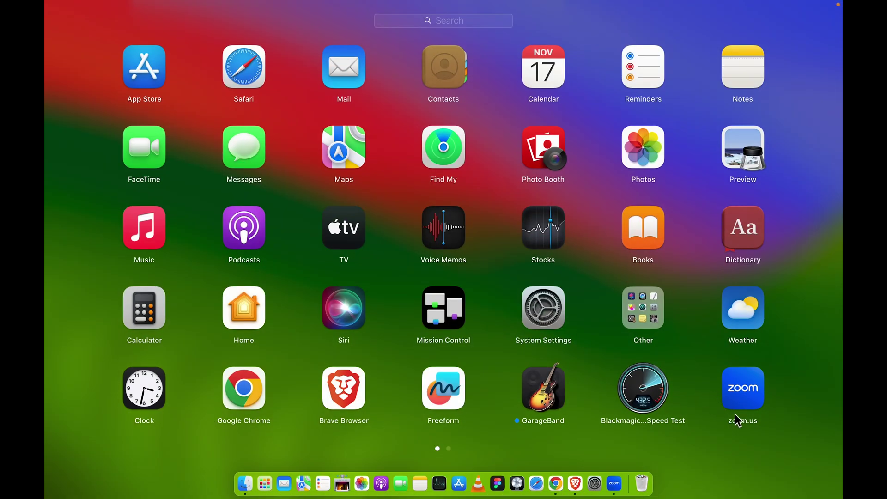
pyautogui.click(775, 401)
pyautogui.press('F4')
pyautogui.click(789, 378)
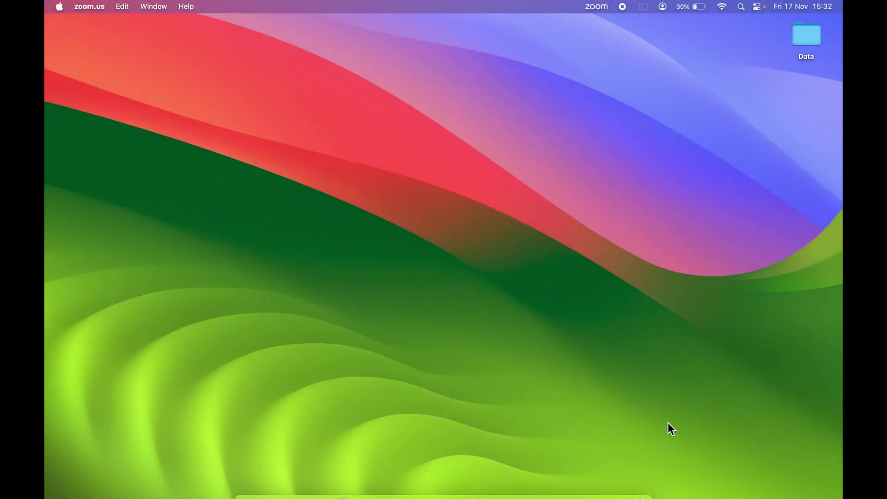
pyautogui.click(613, 484)
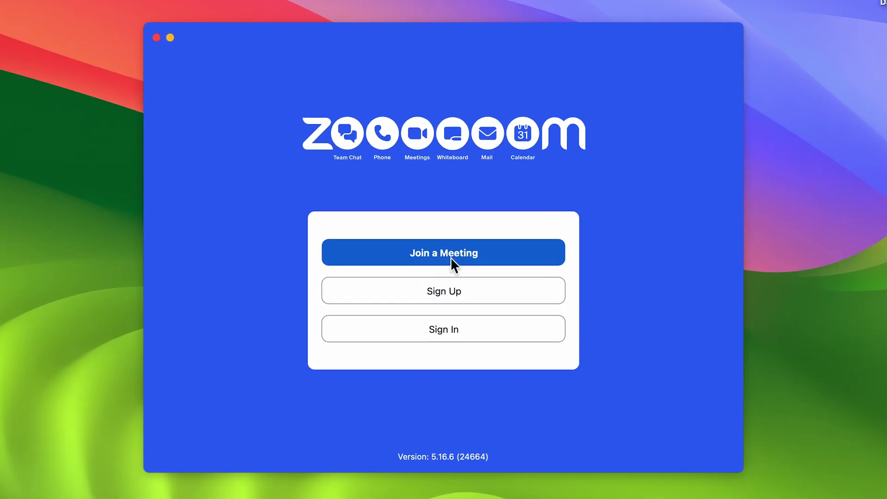
# Open Join a Meeting, cancel back to the start screen, then quit Zoom.
pyautogui.click(458, 253)
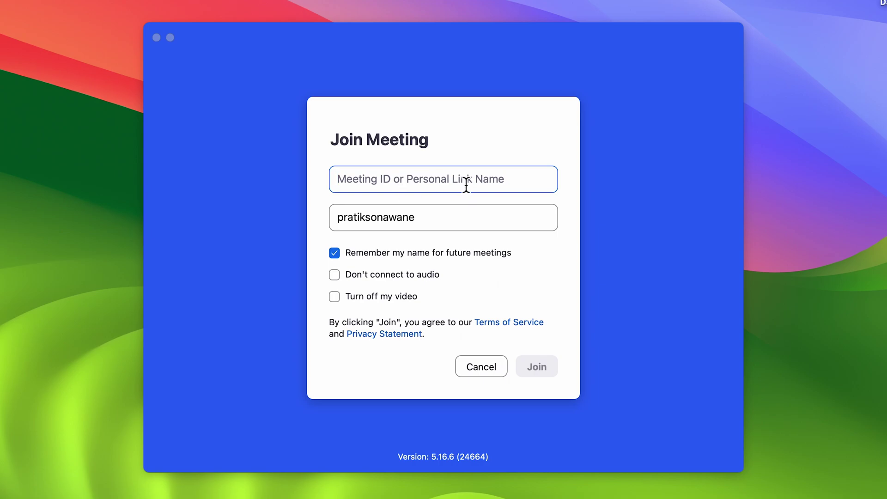
pyautogui.click(481, 367)
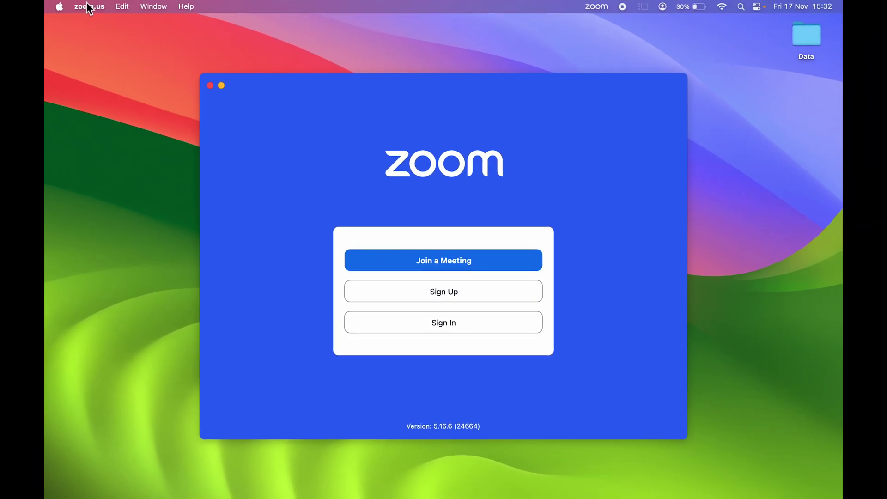
pyautogui.click(90, 6)
pyautogui.click(129, 242)
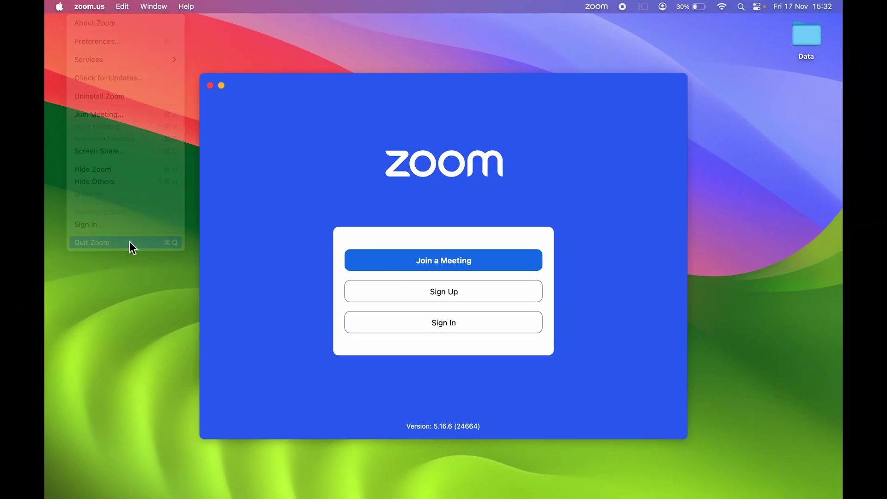